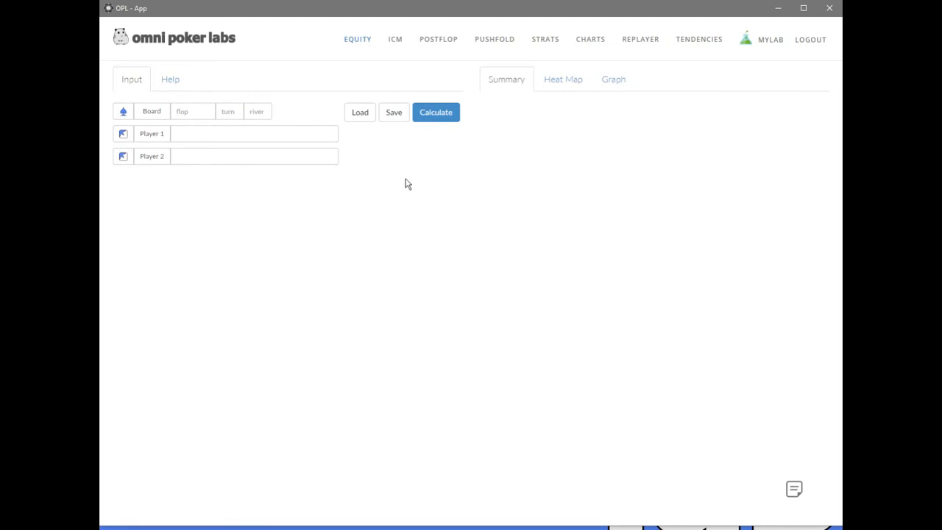
- Load the saved minraise range as Player 1's range
left_click(362, 116)
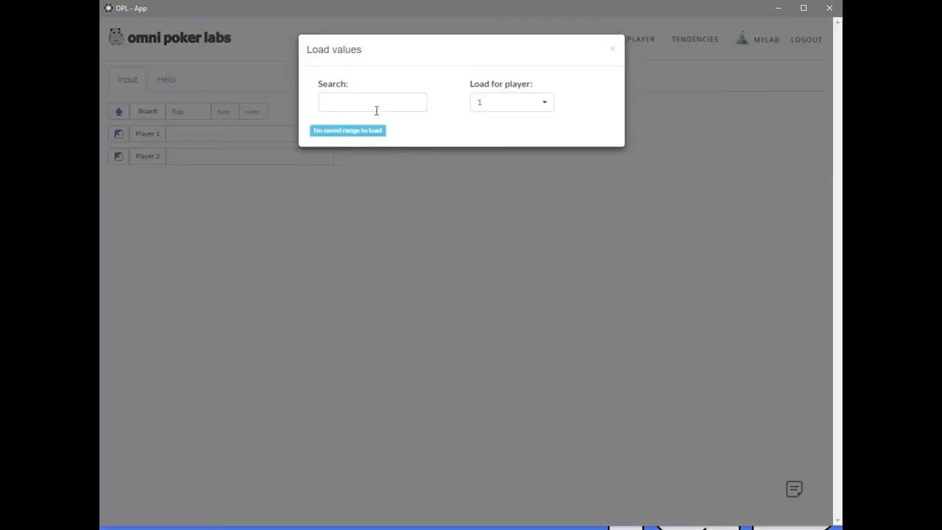
left_click(499, 109)
left_click(508, 129)
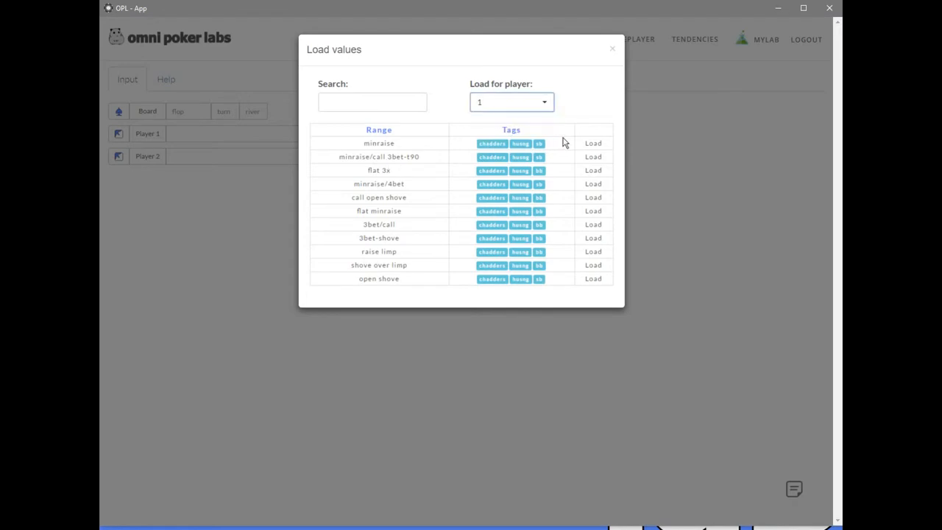
left_click(589, 145)
- Load the saved flat minraise range for Player 2 and close the range loader
left_click(503, 108)
left_click(503, 138)
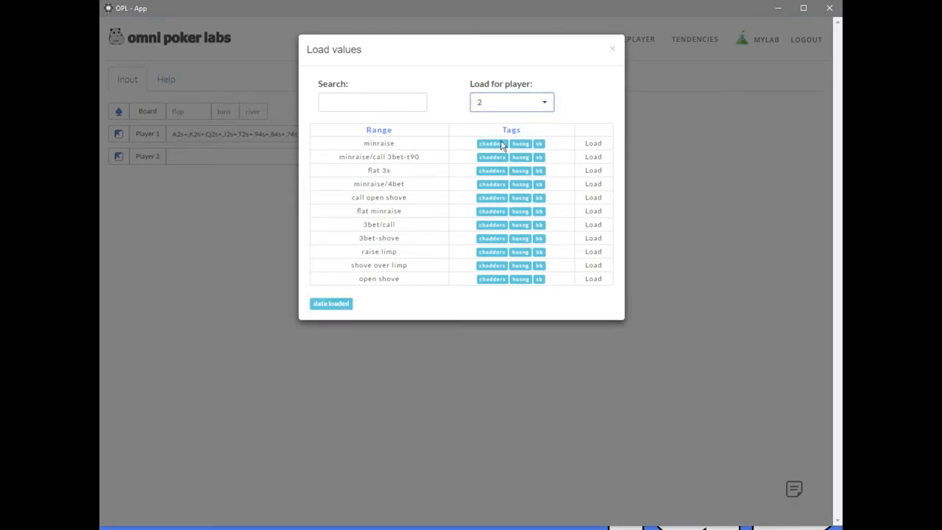
left_click(594, 211)
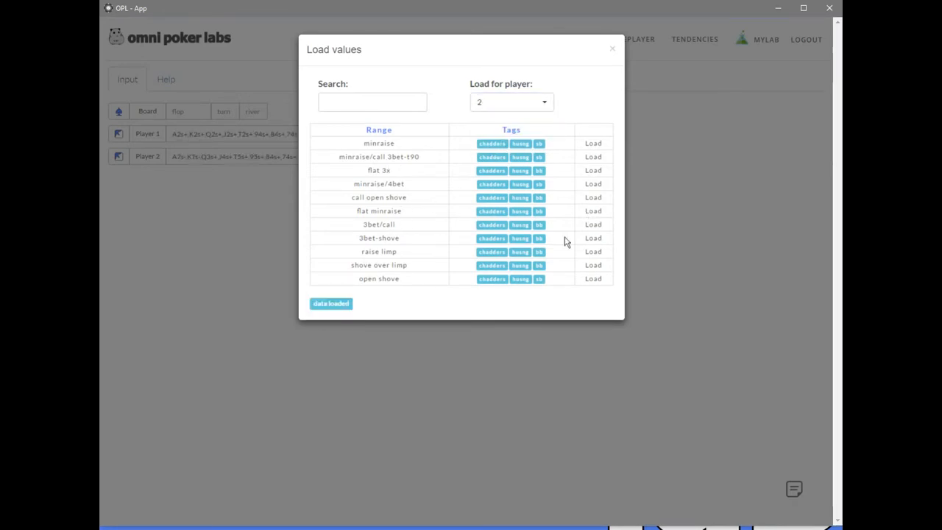
left_click(442, 329)
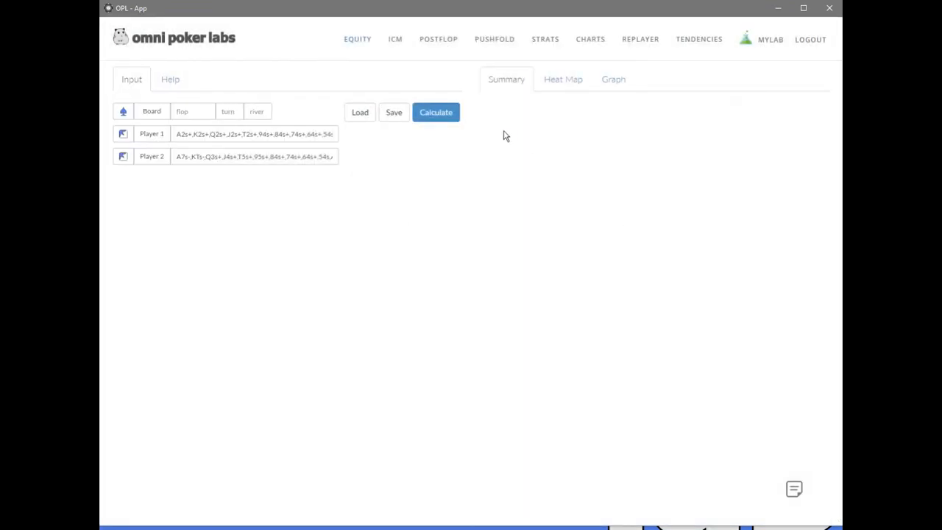
- Calculate the equity between the two loaded ranges and highlight the equity figure in the summary
left_click(446, 115)
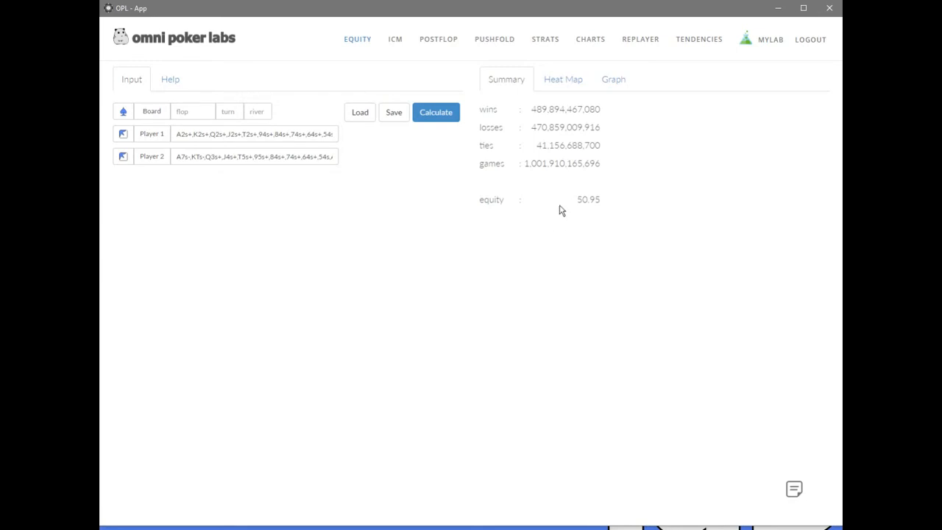
double_click(581, 199)
left_click(592, 235)
- Examine the equity heat maps of both players and the equity-per-range graph, and return to the summary
left_click(559, 83)
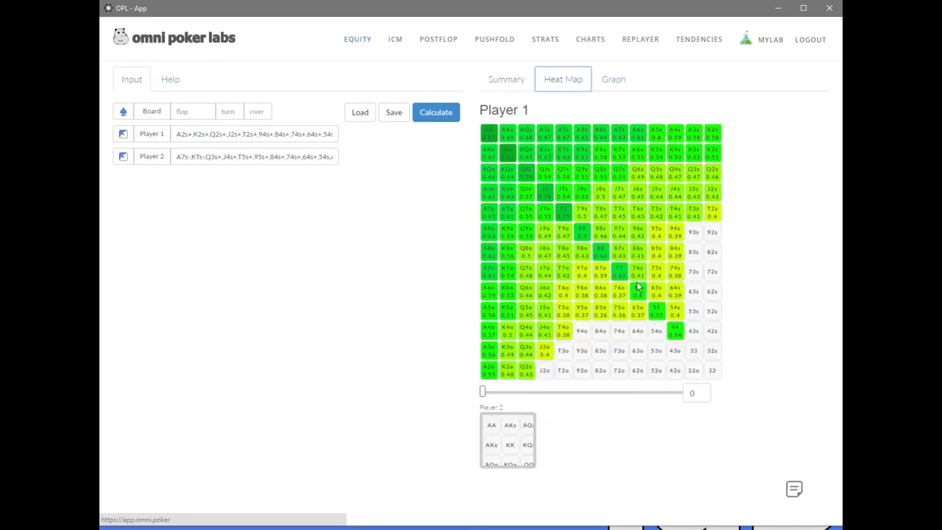
left_click(524, 457)
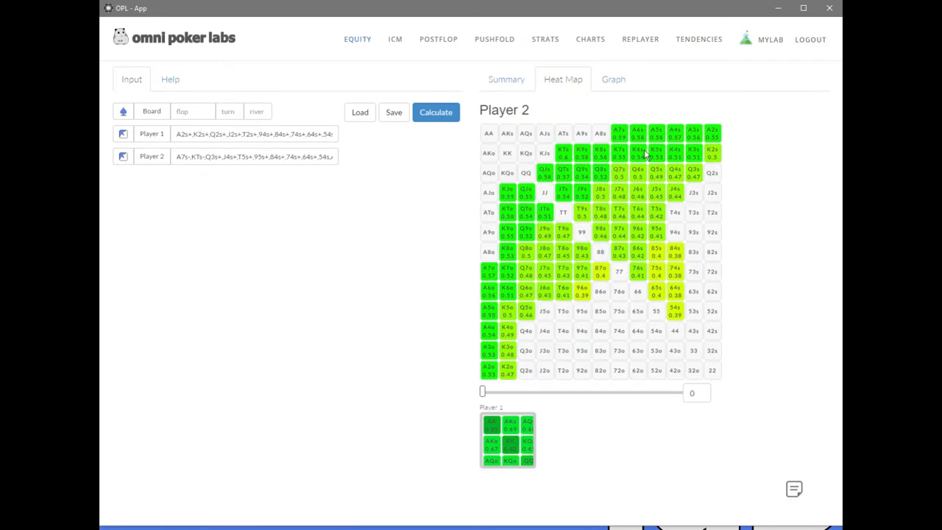
left_click(615, 80)
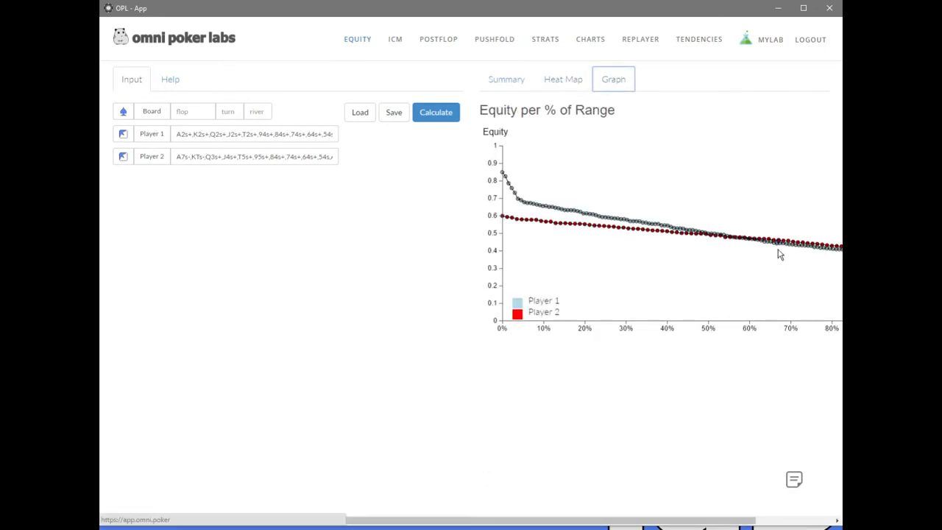
left_click(520, 83)
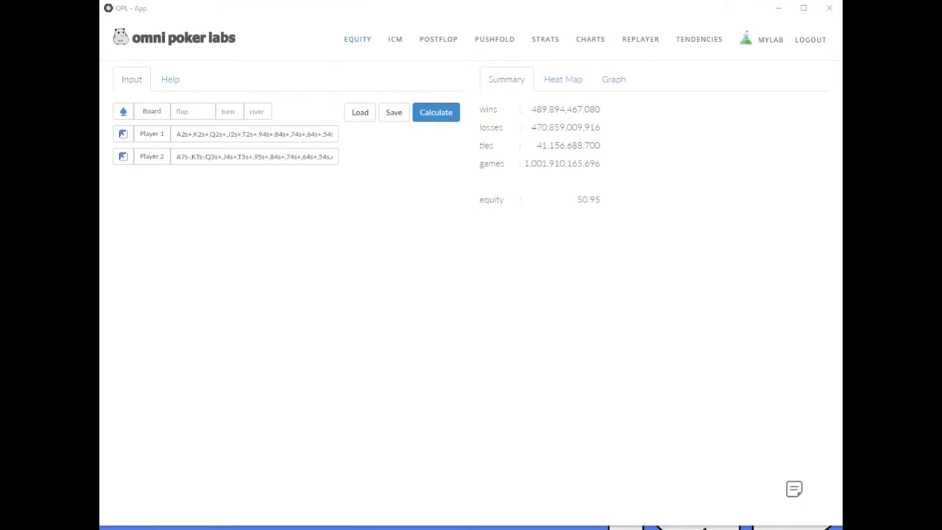
left_click(754, 282)
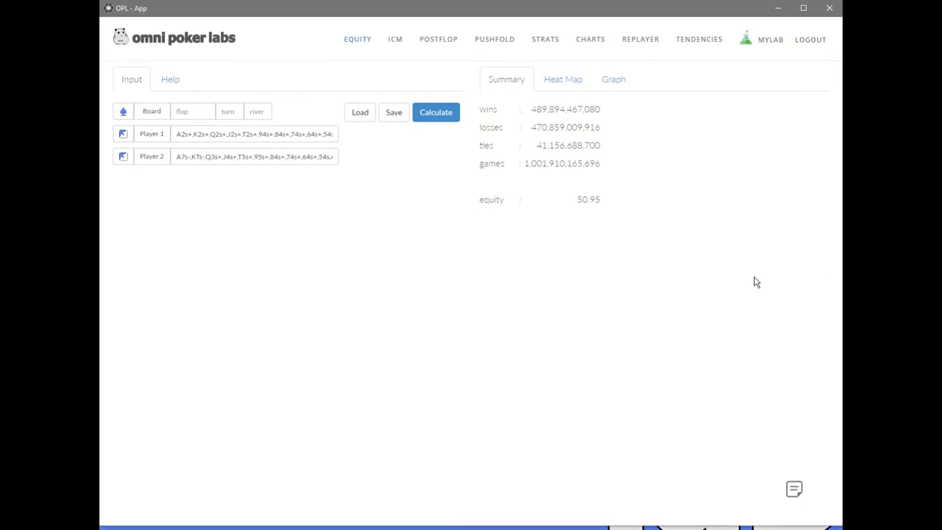
- Replace Player 1's range with only pocket sevens (77) using the range selection grid
left_click(123, 133)
mouse_move(313, 318)
left_mouse_down()
mouse_move(332, 320)
mouse_move(313, 319)
left_mouse_up()
left_click(434, 215)
left_click(174, 189)
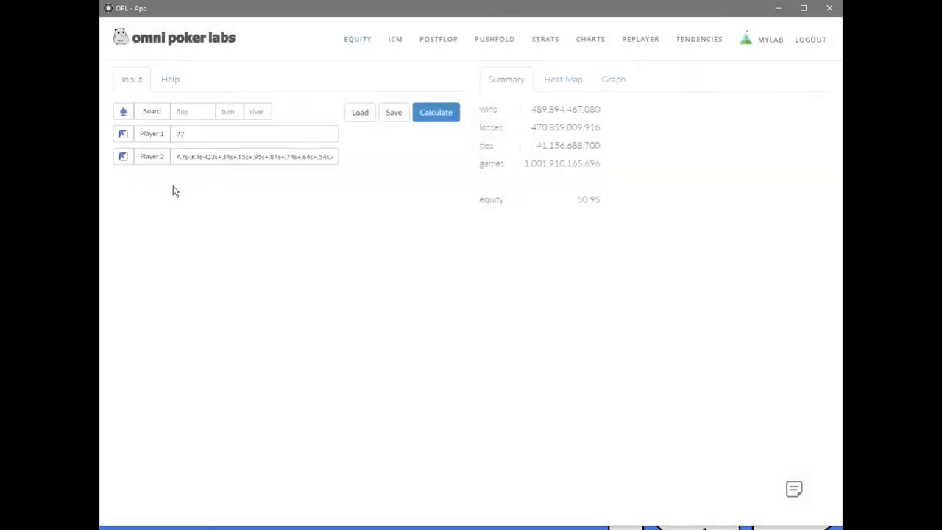
- Replace Player 2's range with only KQs and calculate the equity of the matchup
left_click(120, 156)
mouse_move(313, 319)
left_mouse_down()
mouse_move(326, 320)
mouse_move(314, 319)
left_mouse_up()
left_click(353, 114)
left_click(212, 241)
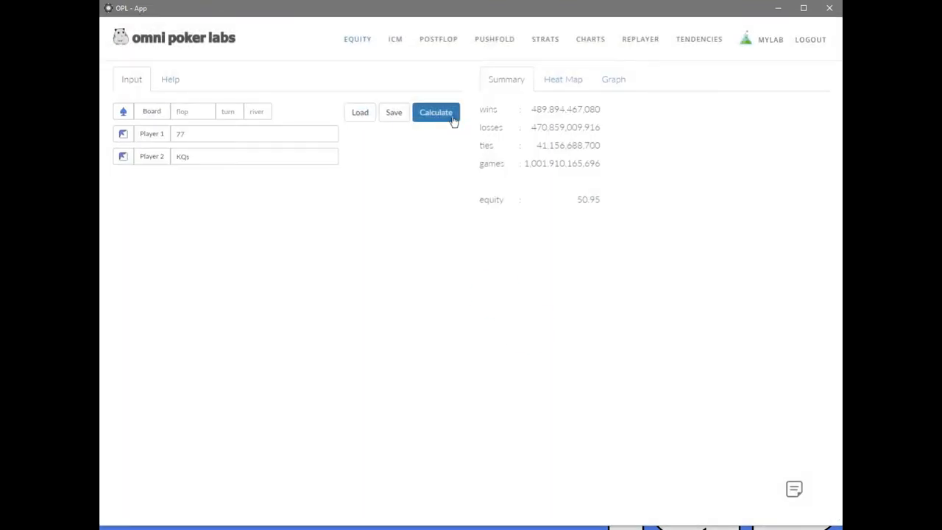
left_click(452, 120)
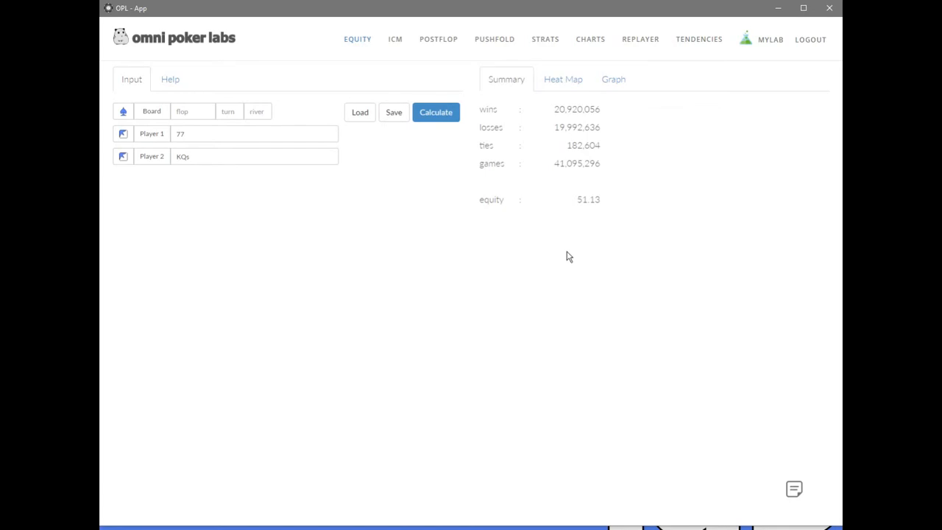
- Set the board's flop to Kc, Qc and 7c
left_click(132, 112)
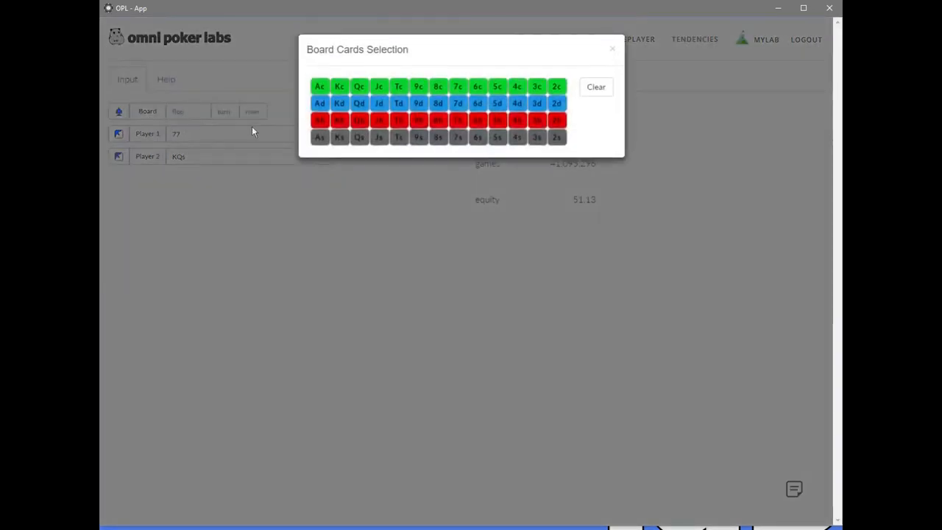
left_click(339, 87)
left_click(360, 88)
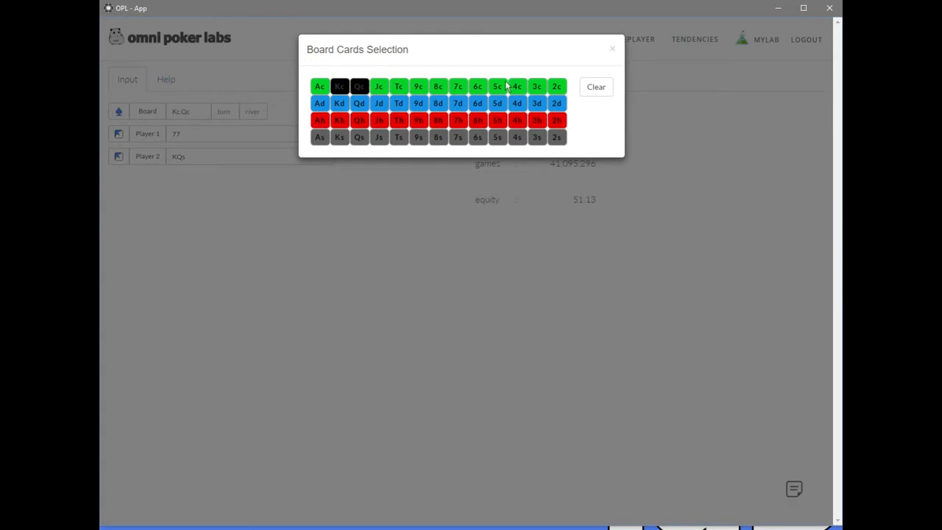
left_click(458, 87)
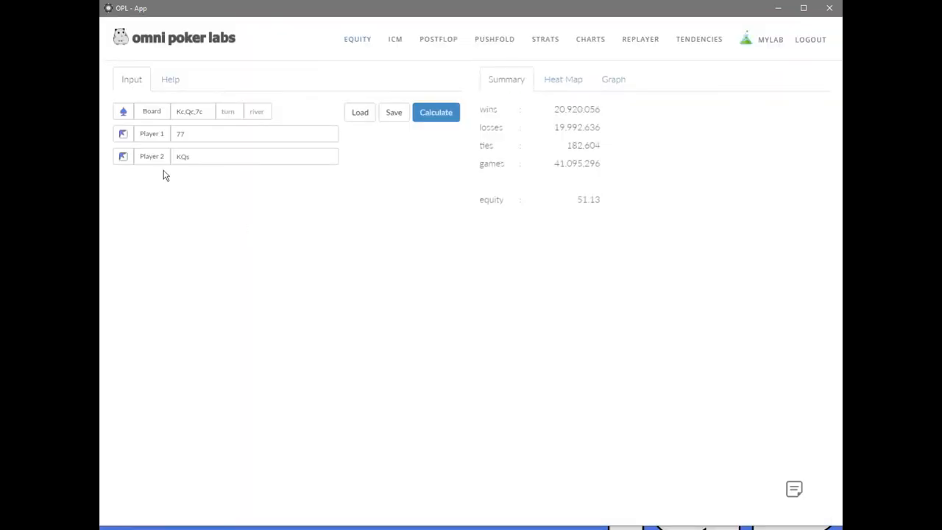
- Replace Player 1's range with the specific hand Ac2h
left_click(123, 133)
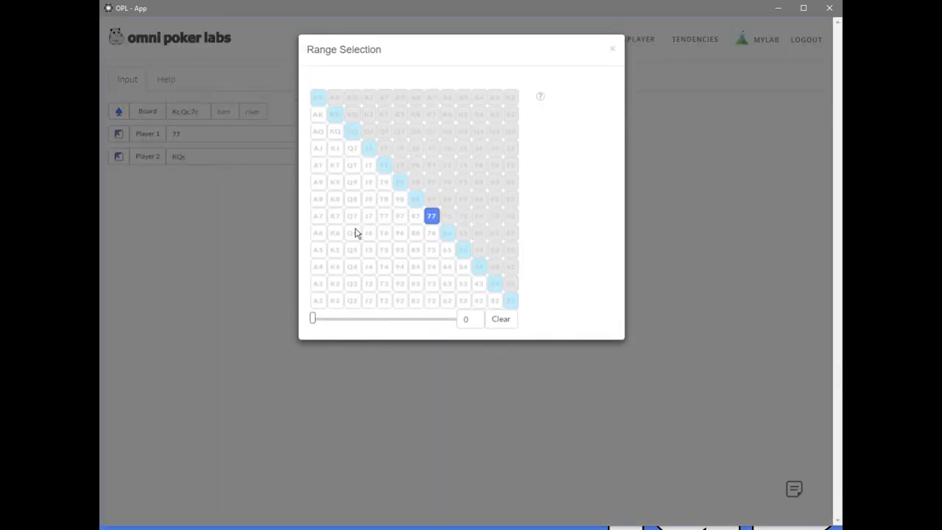
left_click(210, 135)
left_click(218, 132)
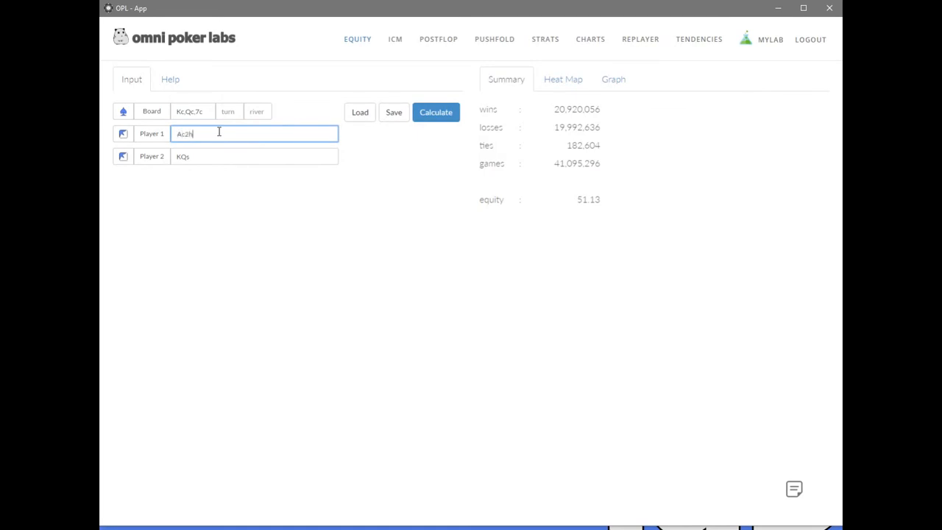
- Clear Player 2's range, select K3 suited in hearts only (Kh3h), and calculate the equity on this flop
left_click(211, 157)
key("BackSpace")
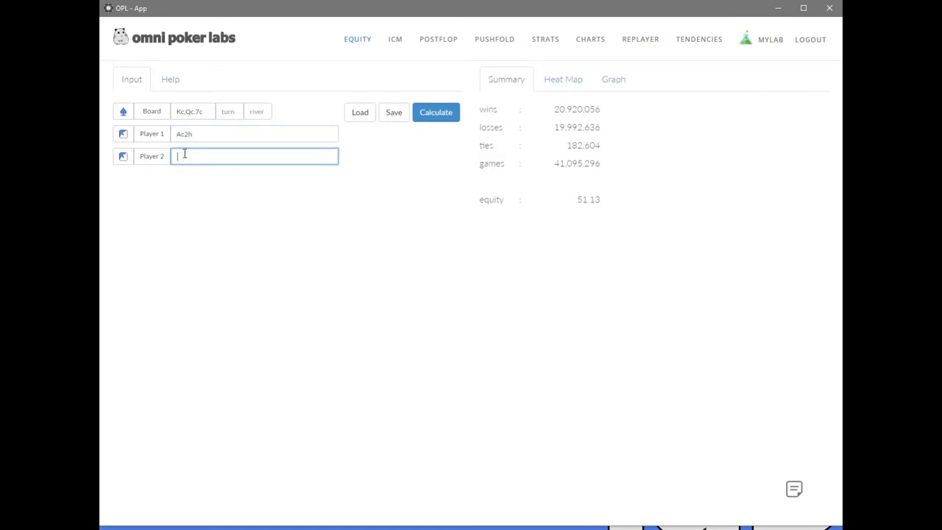
left_click(124, 158)
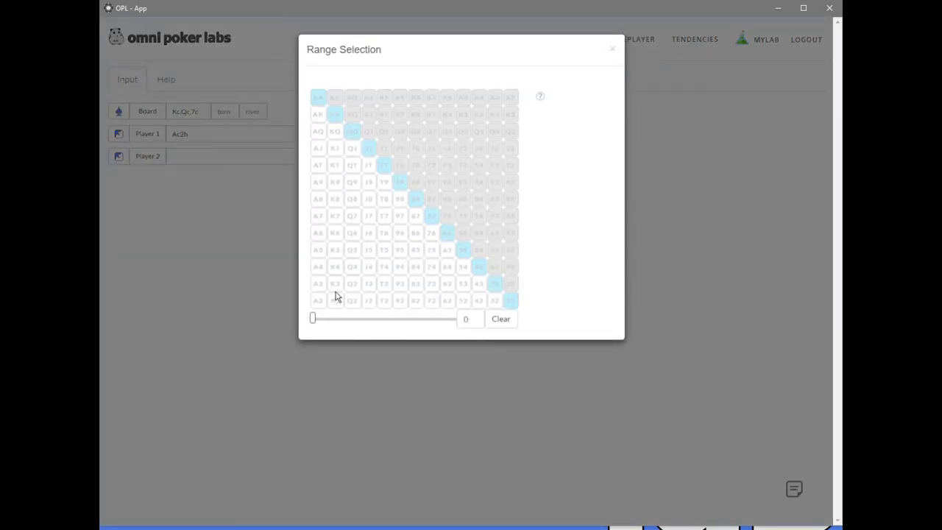
left_click(494, 114)
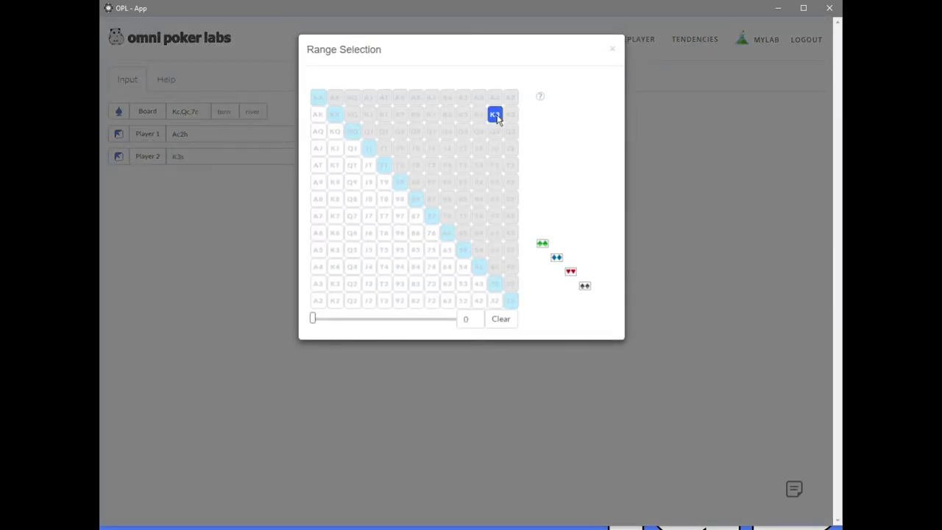
left_click(571, 272)
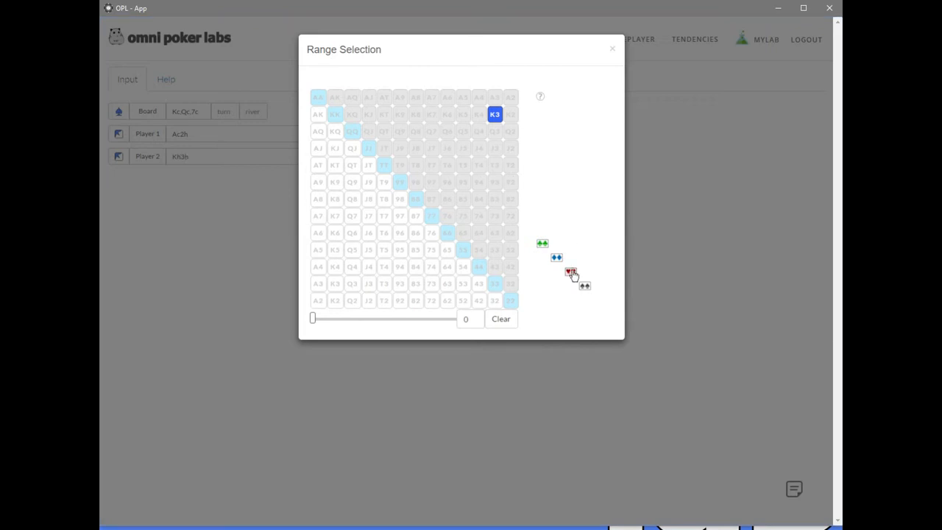
left_click(540, 419)
left_click(438, 119)
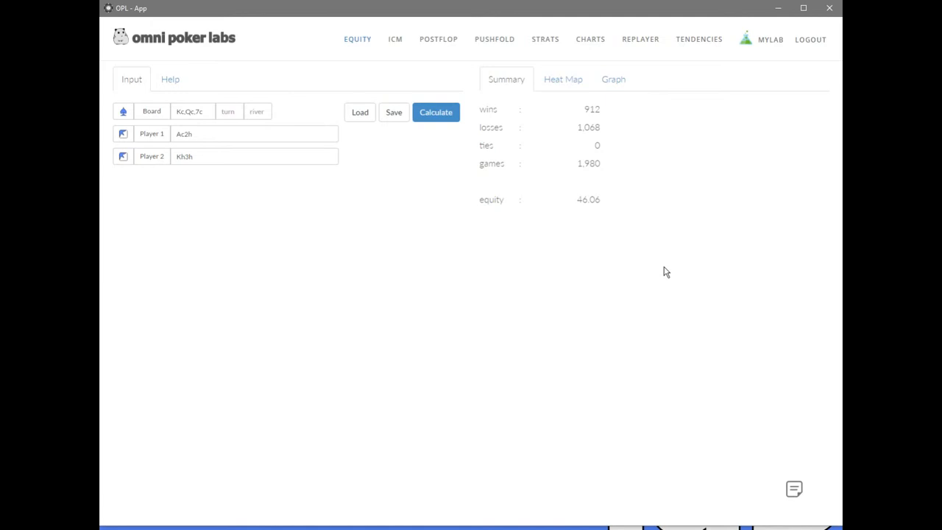
- Clear all selected cards from the board
left_click(123, 113)
left_click(593, 92)
left_click(223, 185)
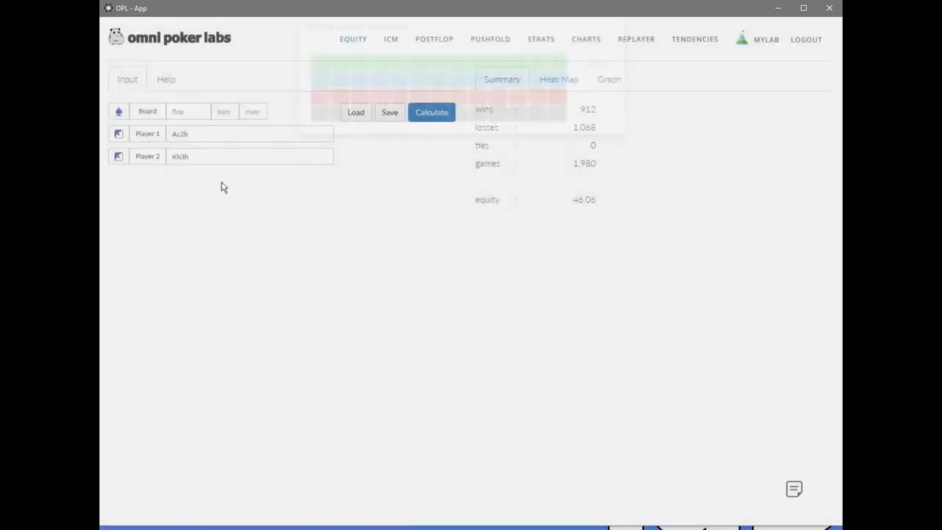
- Clear Player 1's range and set it to 43 offsuit (43o)
left_click(123, 134)
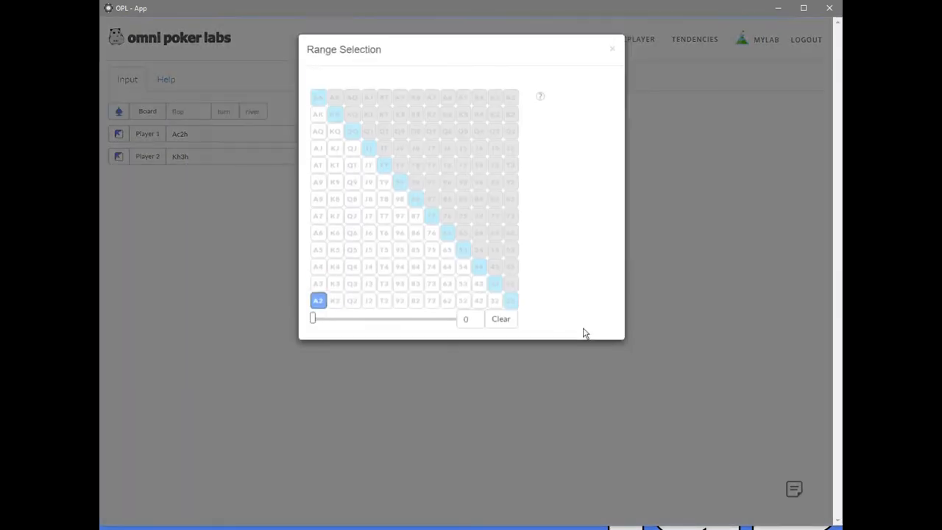
left_click(500, 320)
left_click(479, 284)
left_click(225, 274)
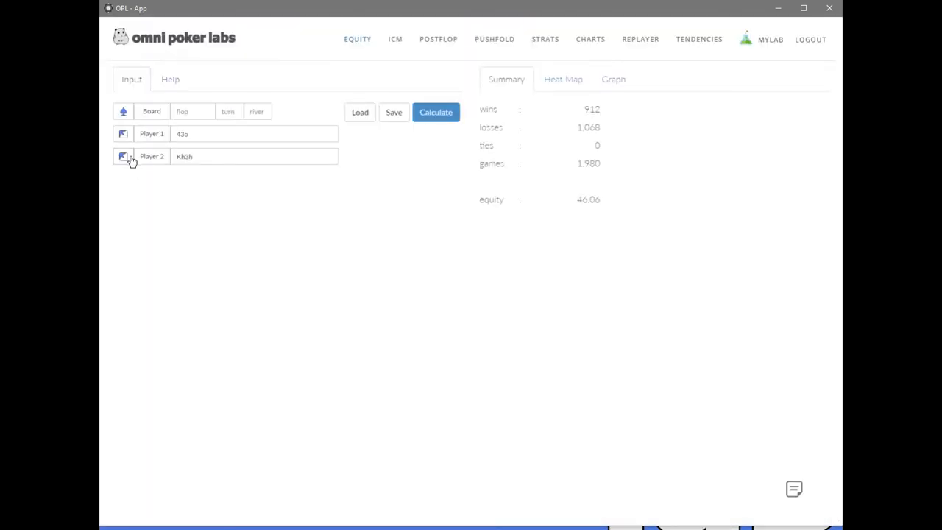
- Clear Player 2's range and select the pairs TT+ and the suited hands ATs+, KTs+, QTs+ and JTs
left_click(125, 158)
left_click(500, 319)
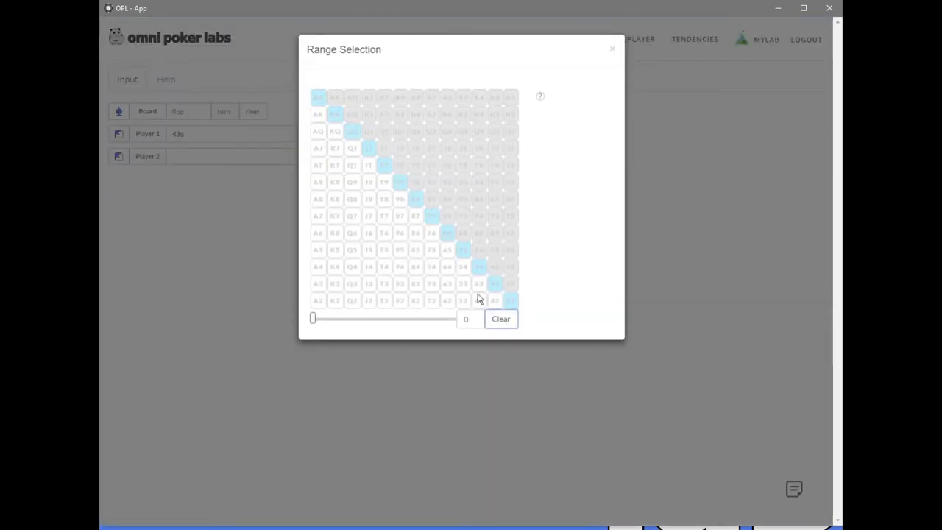
left_click(384, 165)
left_click(384, 148)
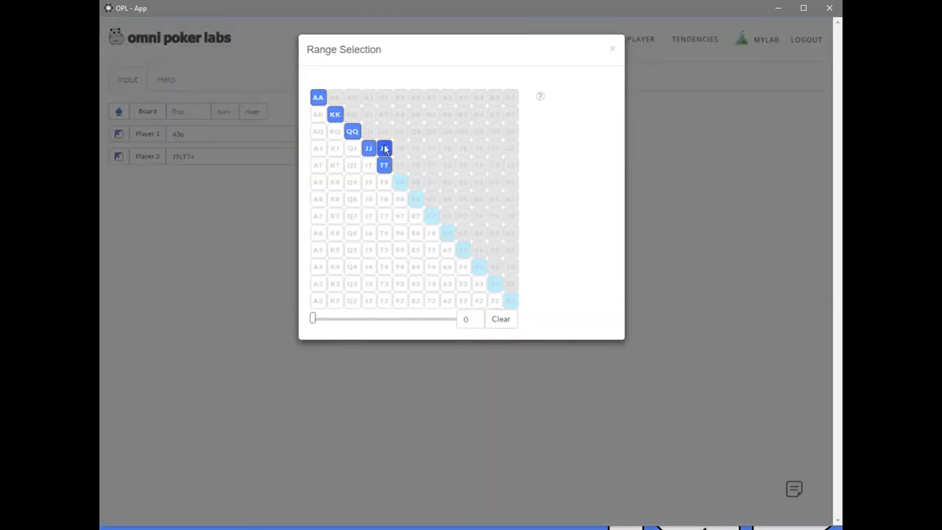
left_click(384, 98)
left_click(385, 114)
left_click(385, 131)
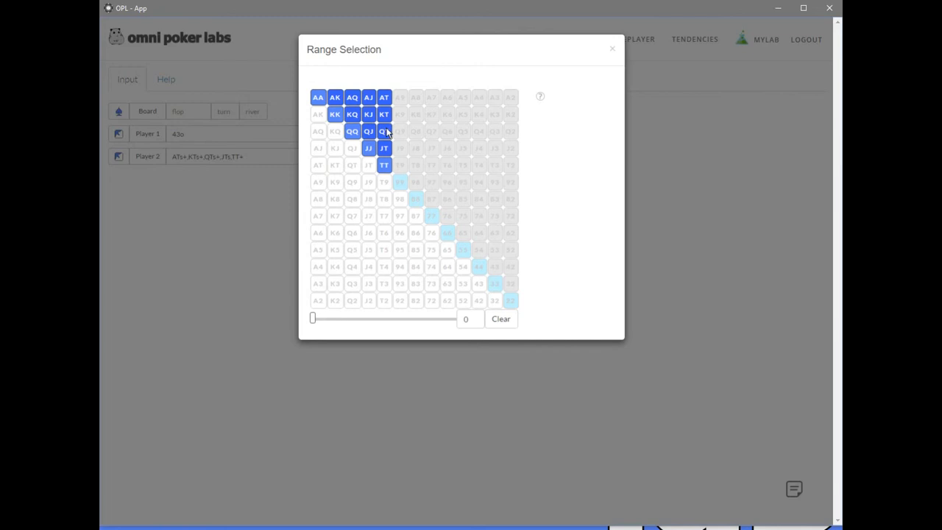
- Add the offsuit hands JTo, QTo+, KTo+ and ATo+ to Player 2's range and calculate the equity
left_click(369, 165)
left_click(352, 165)
left_click(335, 165)
left_click(319, 165)
left_click(406, 361)
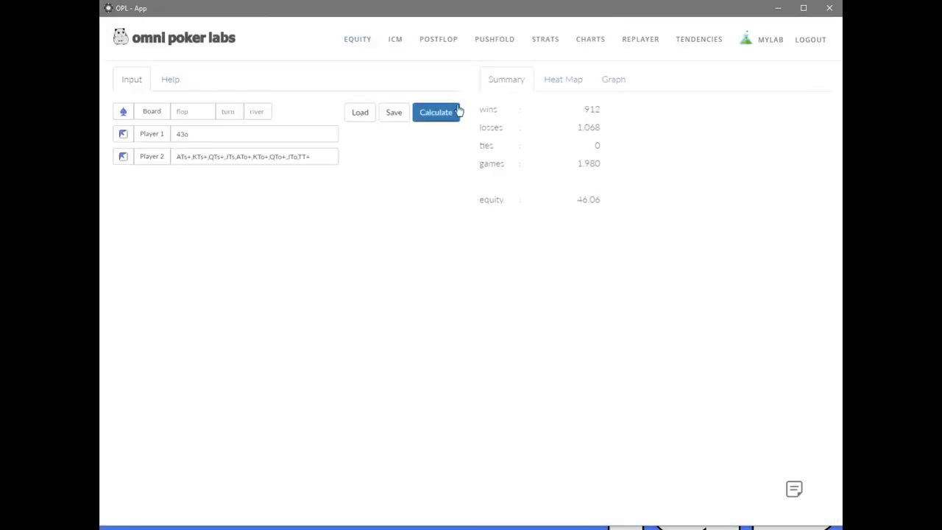
left_click(435, 112)
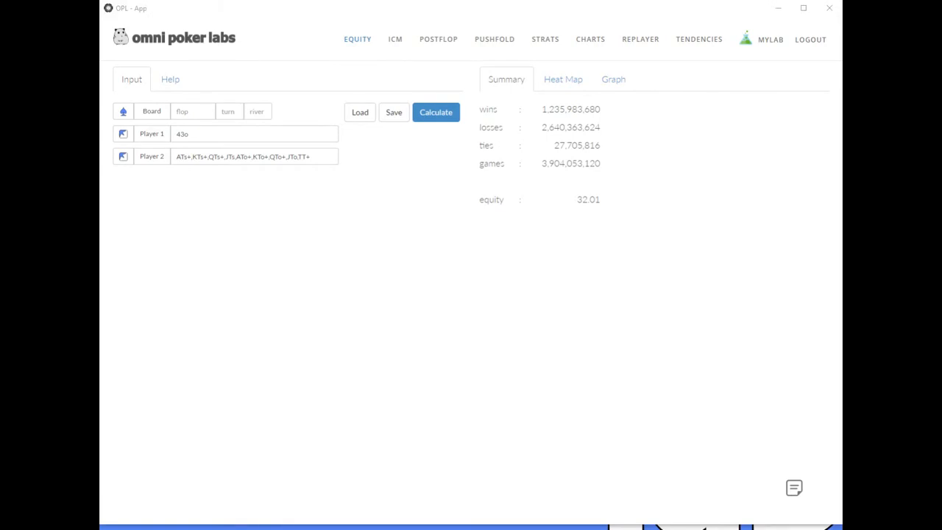
left_click(397, 184)
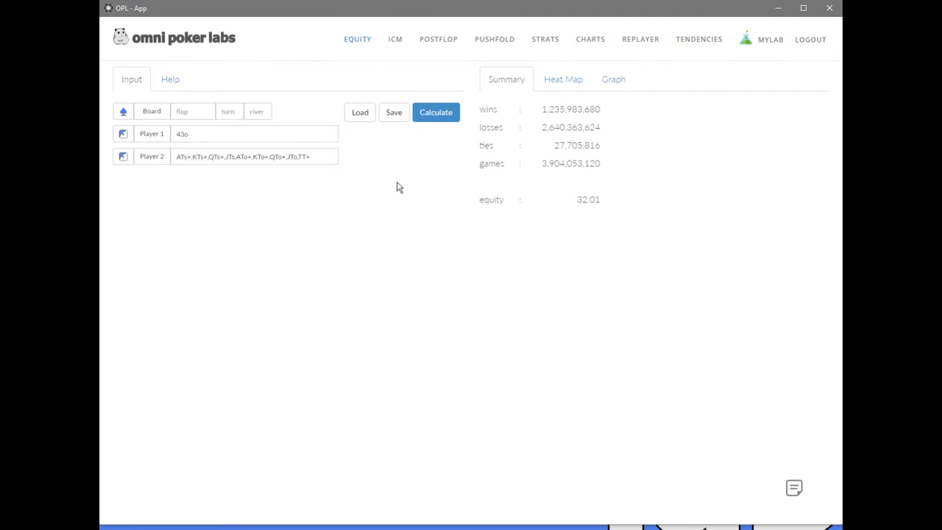
- Load the saved flat minraise range as Player 2's range in place of the hand-picked one
left_click(360, 113)
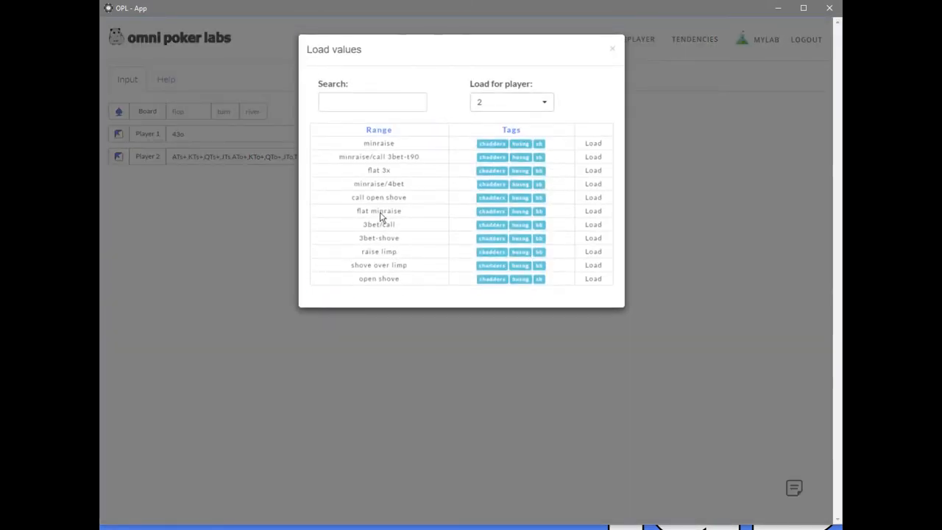
left_click(600, 216)
- Load the saved minraise range as Player 1's range
left_click(511, 103)
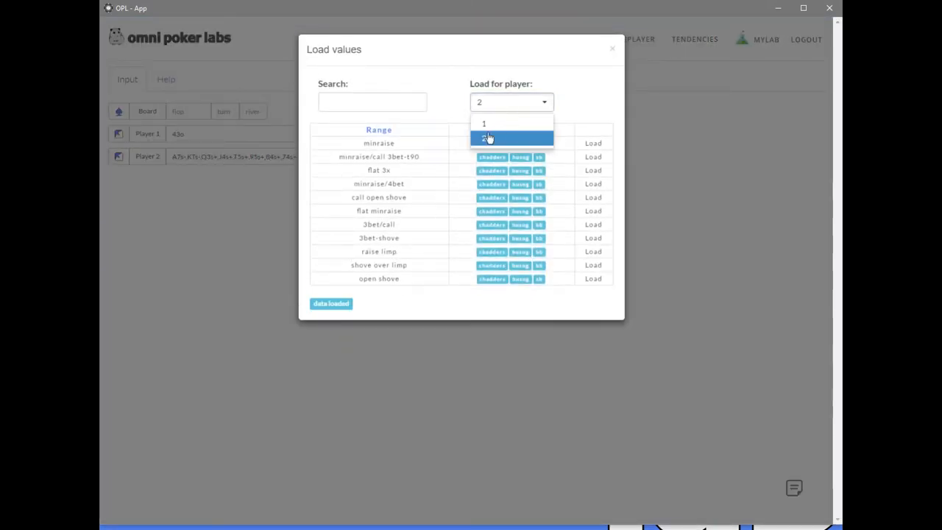
left_click(486, 123)
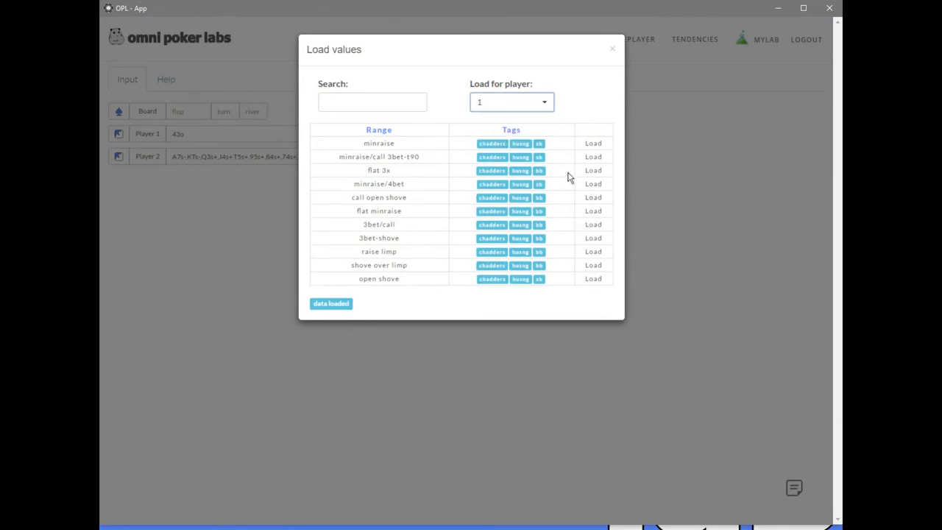
left_click(593, 144)
left_click(535, 403)
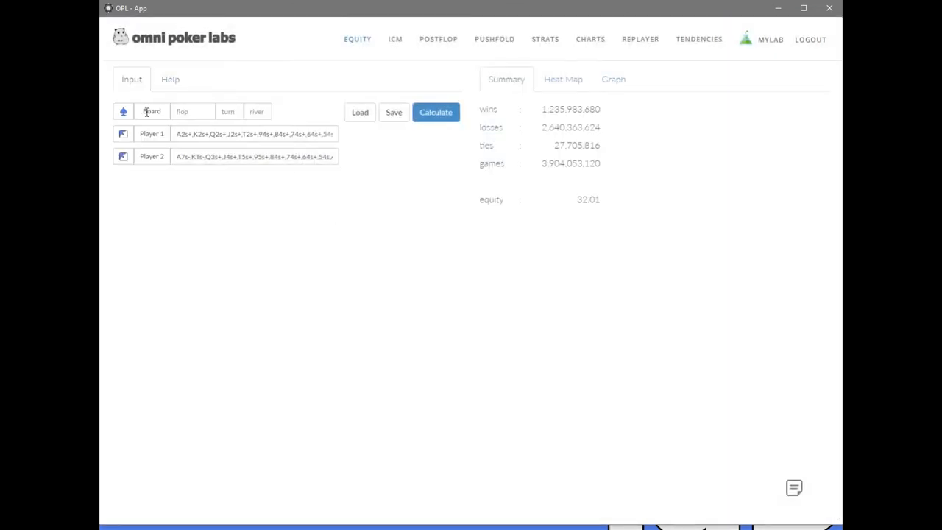
- Set the flop to Jc, Tc and 9d and calculate the equity
left_click(123, 111)
left_click(380, 87)
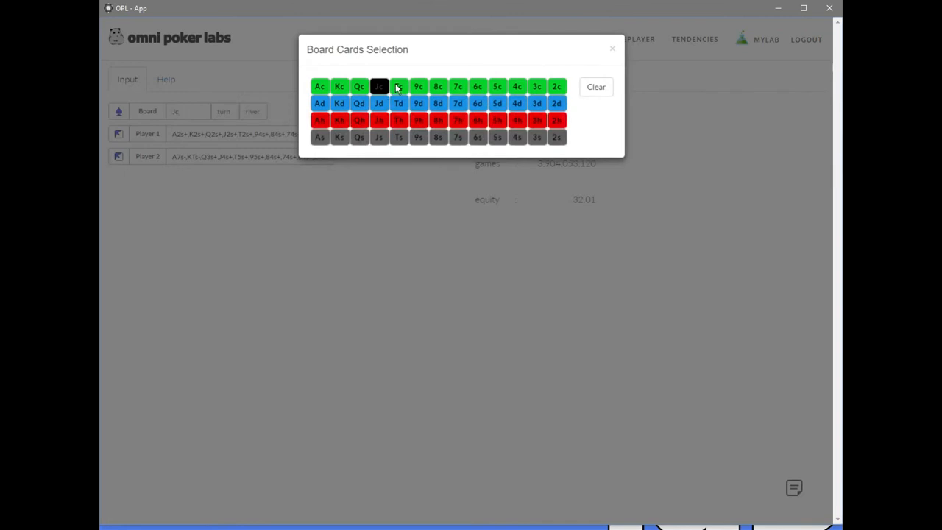
left_click(399, 87)
left_click(418, 103)
left_click(417, 267)
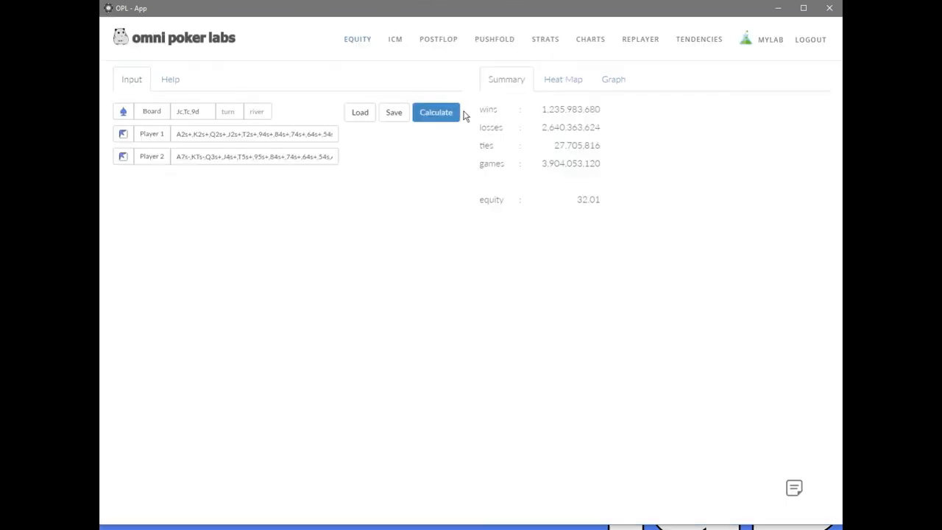
left_click(458, 114)
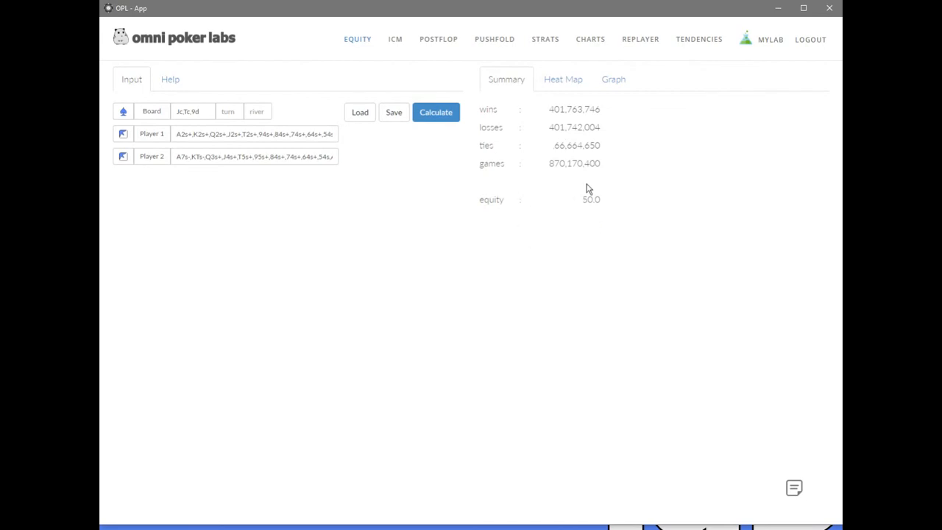
- Review the hands selected in Player 1's and Player 2's ranges and the resulting equity in the summary
left_click(122, 134)
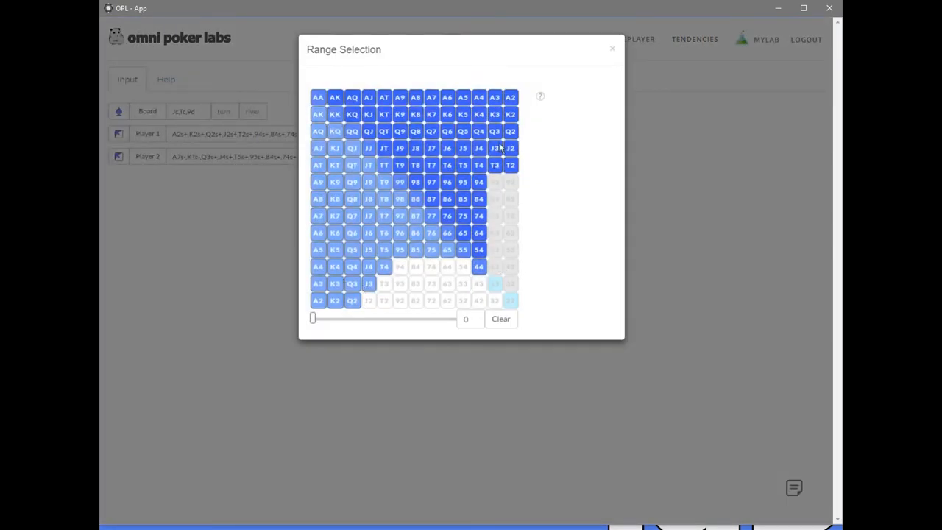
left_click(432, 431)
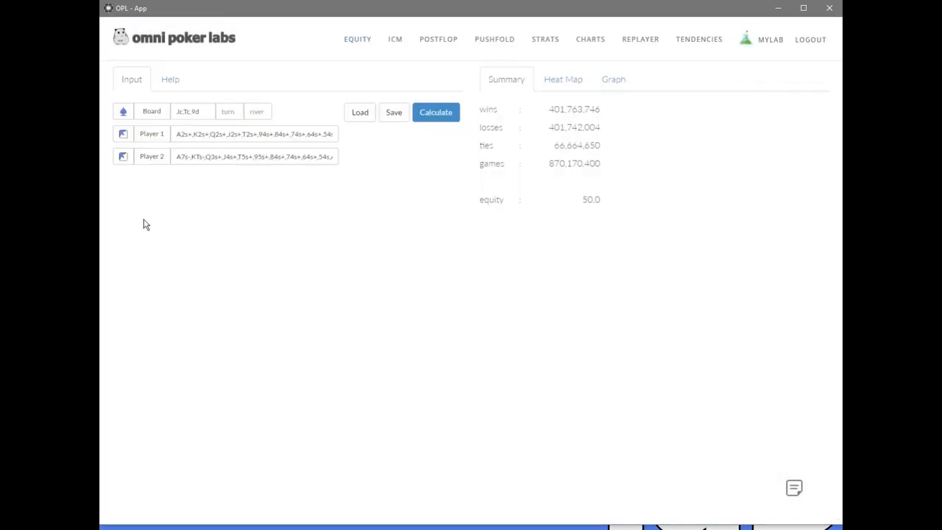
left_click(118, 156)
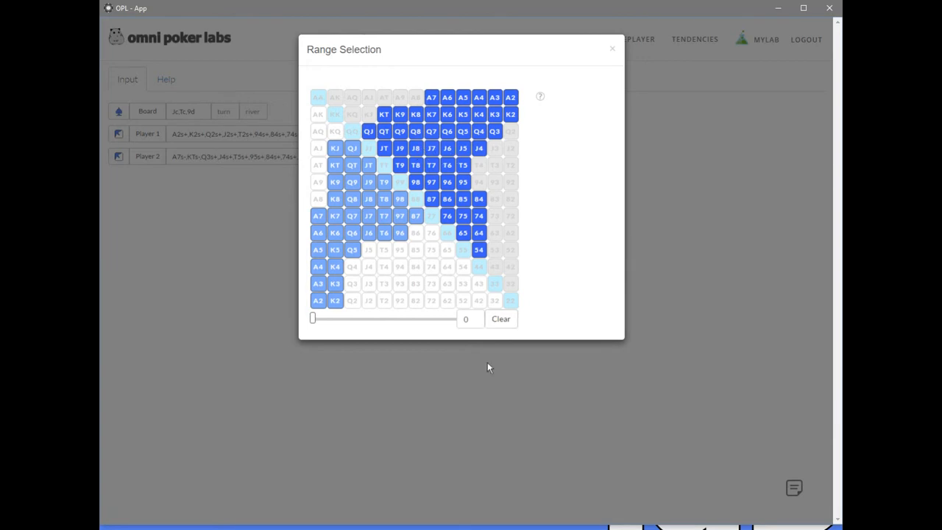
left_click(479, 438)
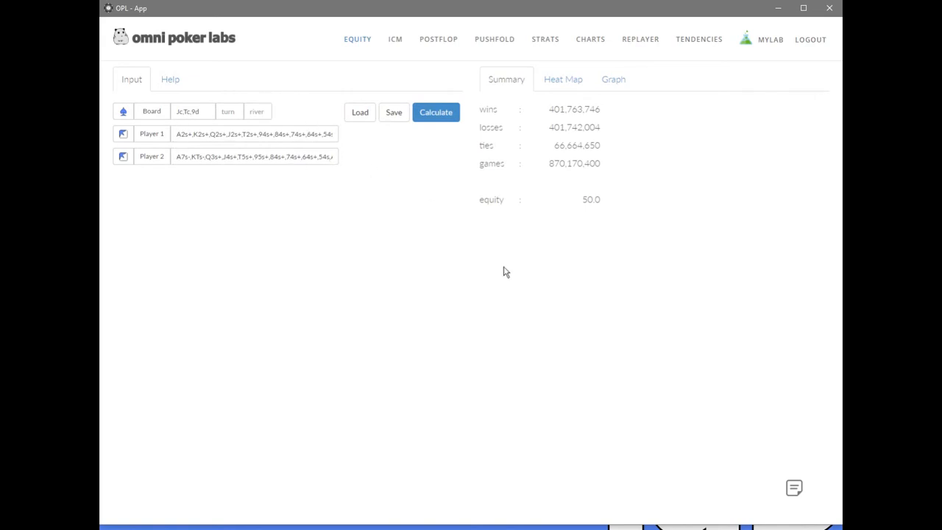
left_click_drag(579, 200, 625, 204)
left_click(582, 240)
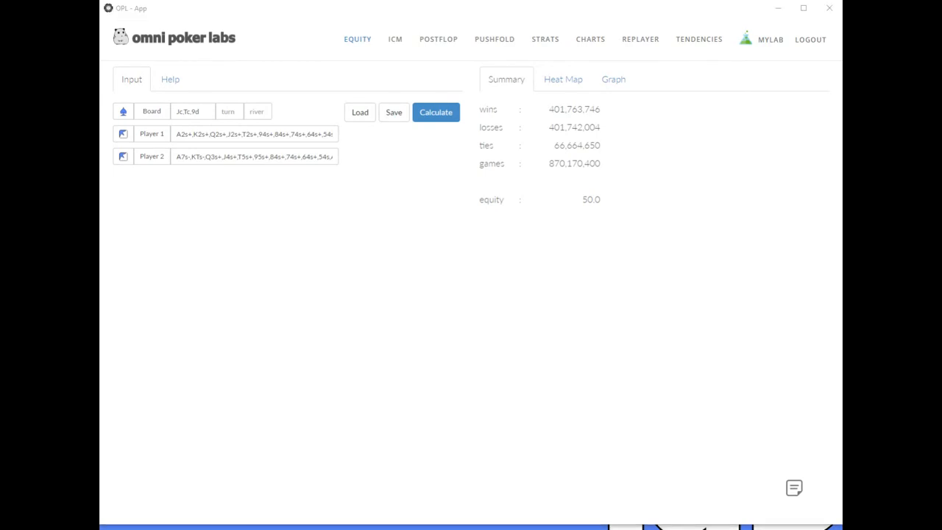
left_click(722, 278)
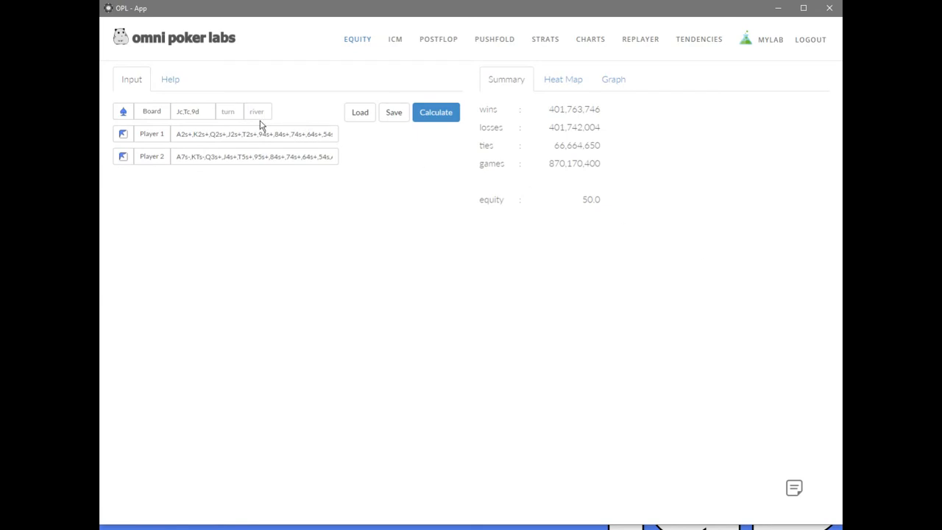
- Clear Player 1's range and set it to the single heart-suited combo AhKh
left_click(123, 133)
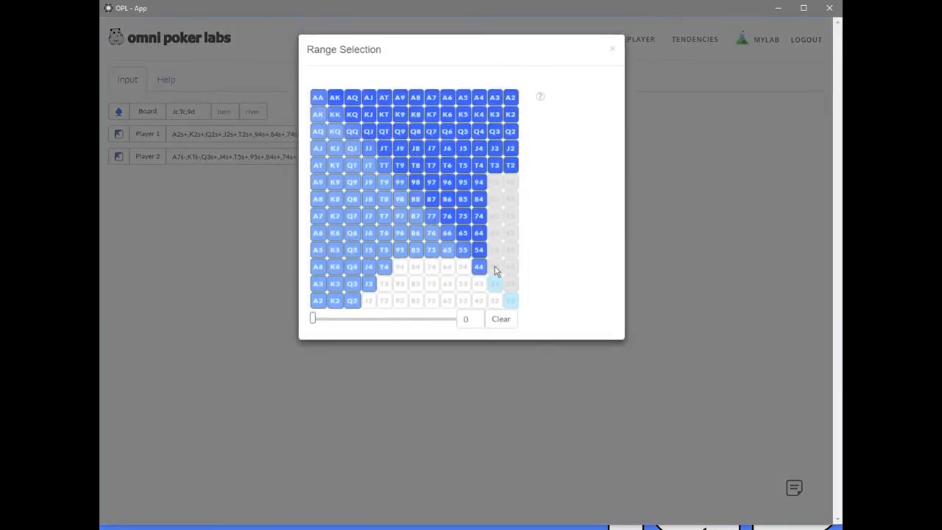
left_click(501, 320)
left_click(338, 100)
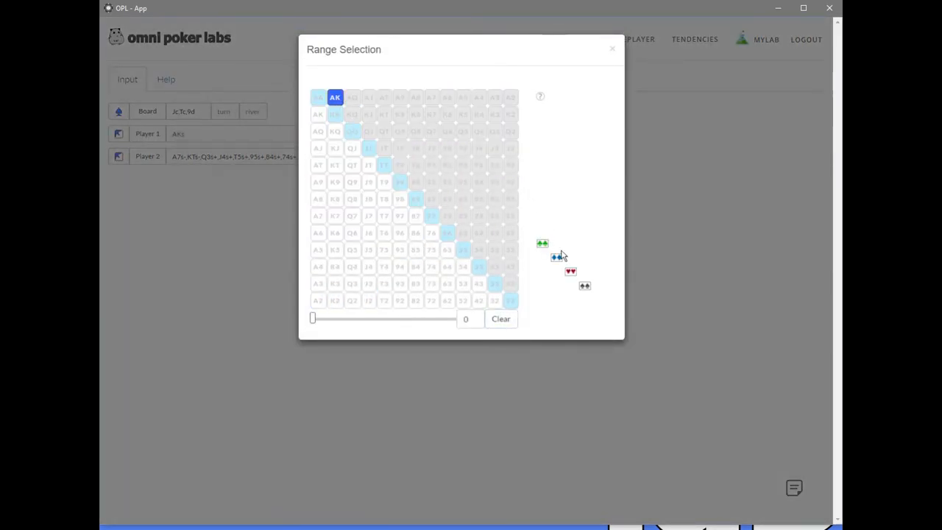
left_click(569, 274)
left_click(235, 221)
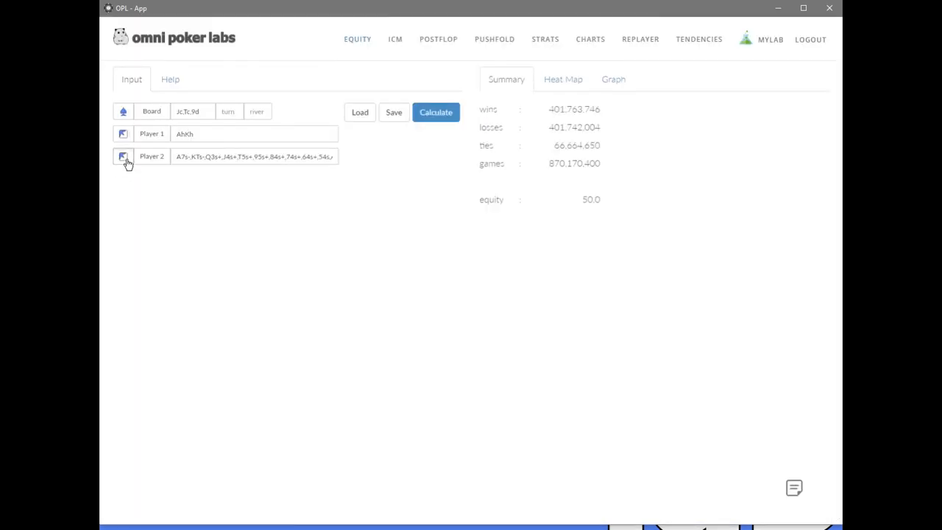
- Clear Player 2's range
left_click(123, 156)
left_click(505, 321)
left_click(504, 434)
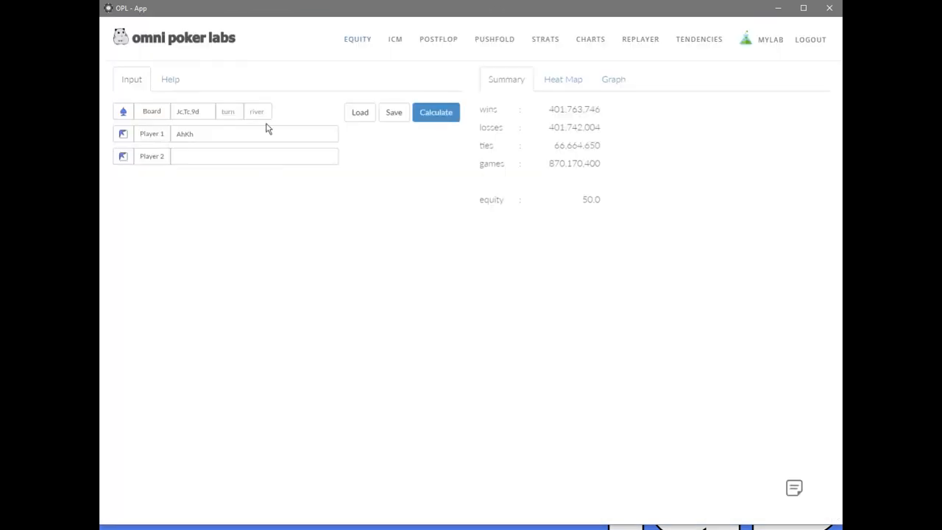
- Set the turn card to the ace of spades (As)
left_click(228, 111)
type("As")
left_click(403, 252)
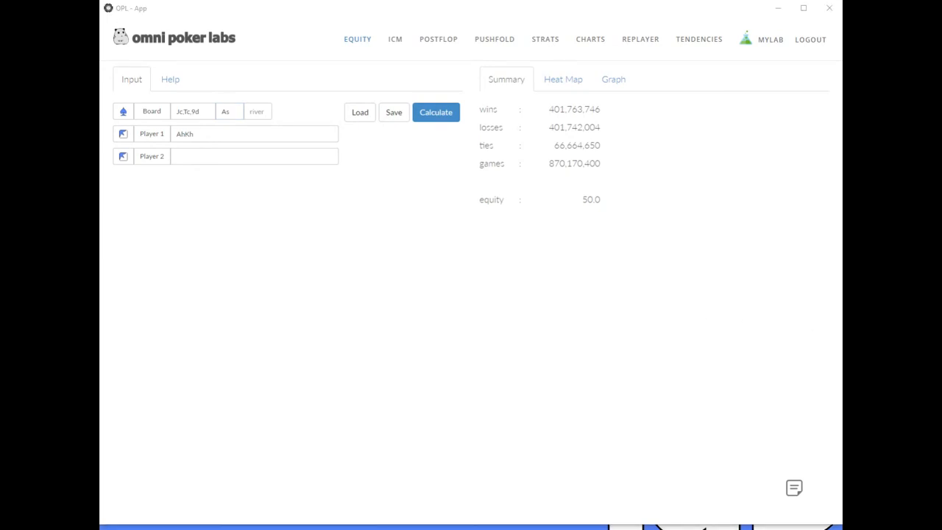
left_click(612, 292)
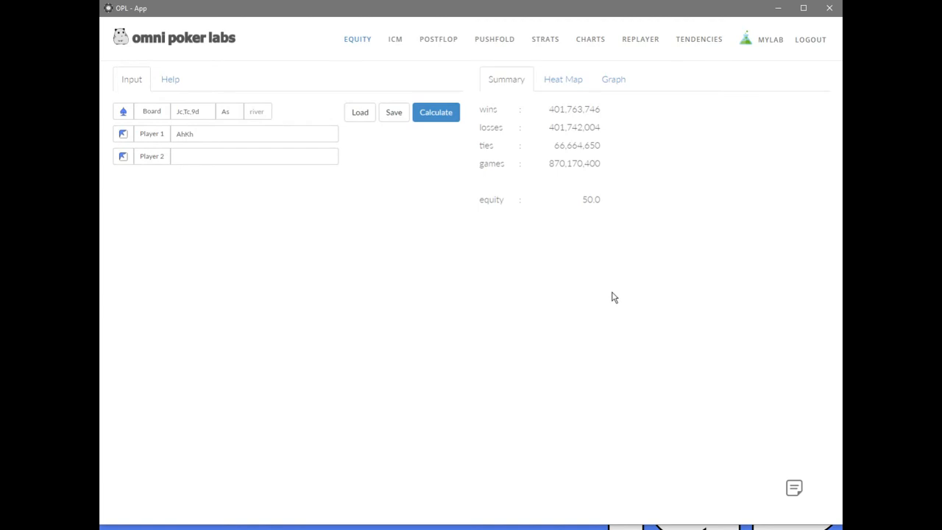
- Set Player 2's range to the suited hands Q9s+, J8s+, T8s+ and 98s
left_click(121, 157)
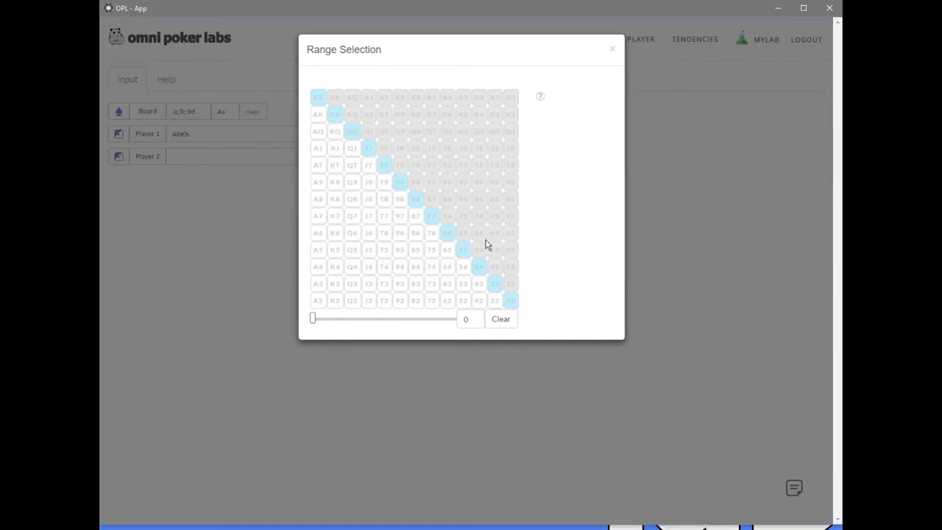
left_click(368, 134)
left_click(383, 134)
left_click(402, 135)
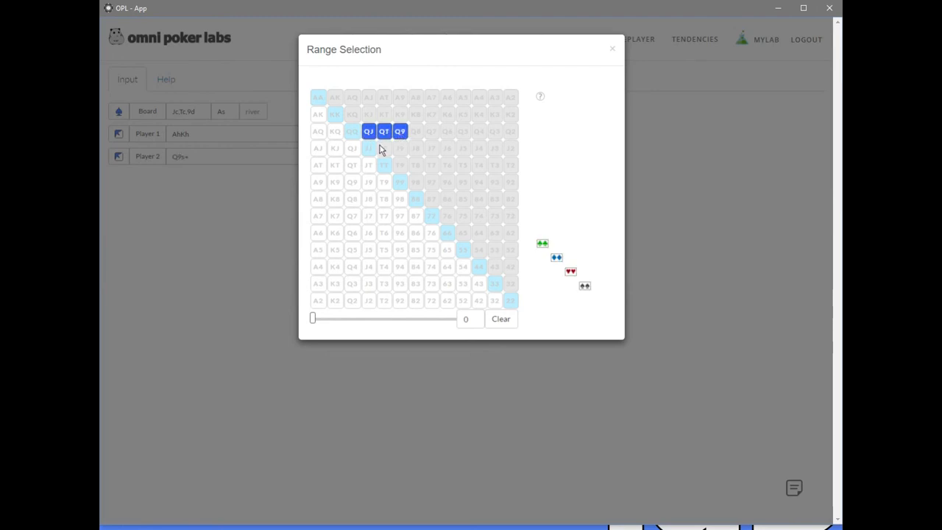
left_click(382, 149)
left_click(400, 149)
left_click(416, 149)
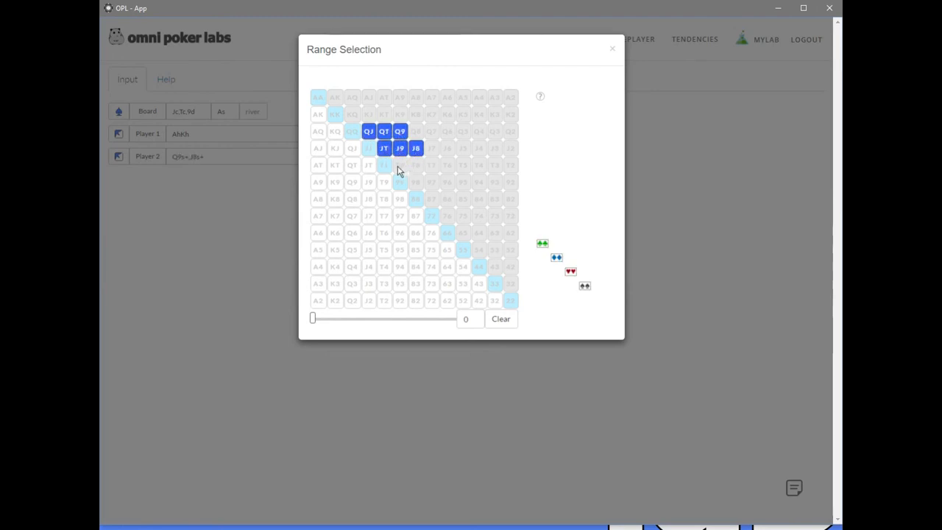
left_click(400, 165)
left_click(415, 166)
left_click(416, 182)
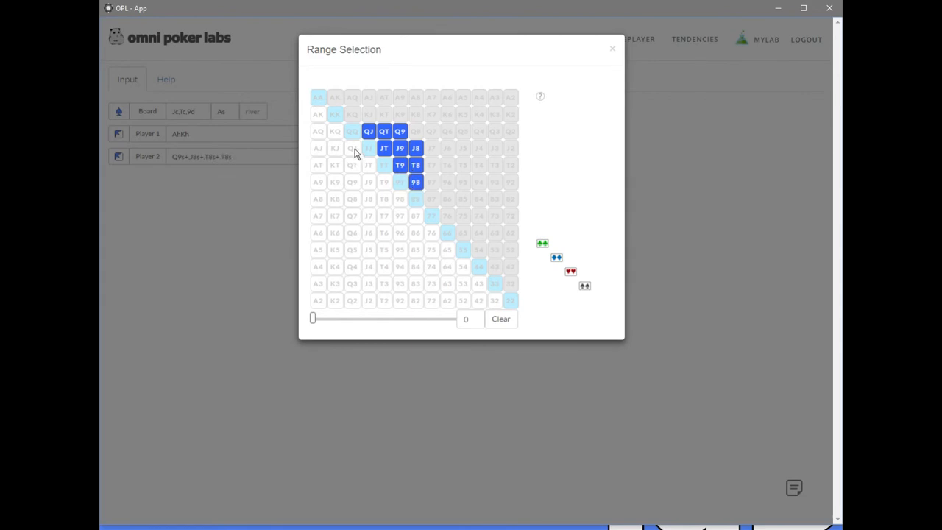
- Add the offsuit hands Q9o+, J8o+, T8o+ and 98o to Player 2's range and calculate the equity
left_click(353, 149)
left_click(353, 166)
left_click(352, 182)
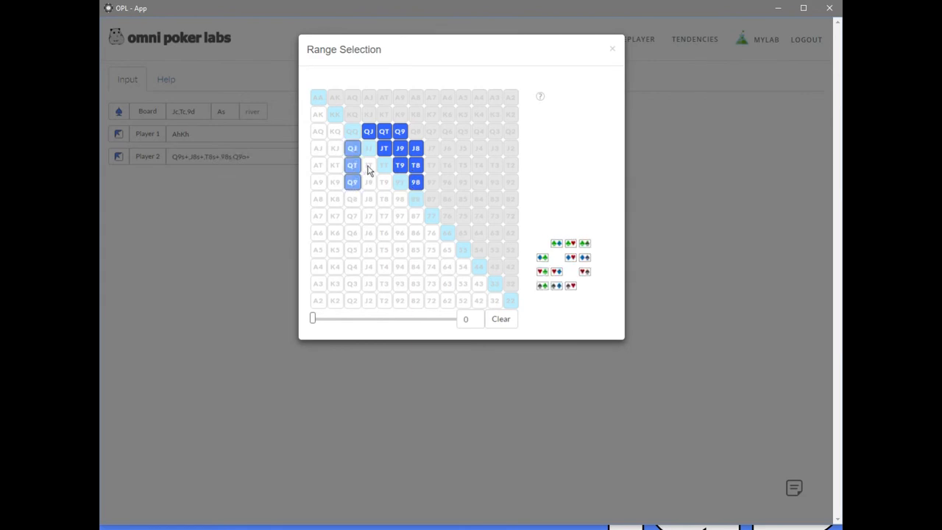
left_click(369, 167)
left_click(369, 183)
left_click(384, 182)
left_click(384, 200)
left_click(399, 199)
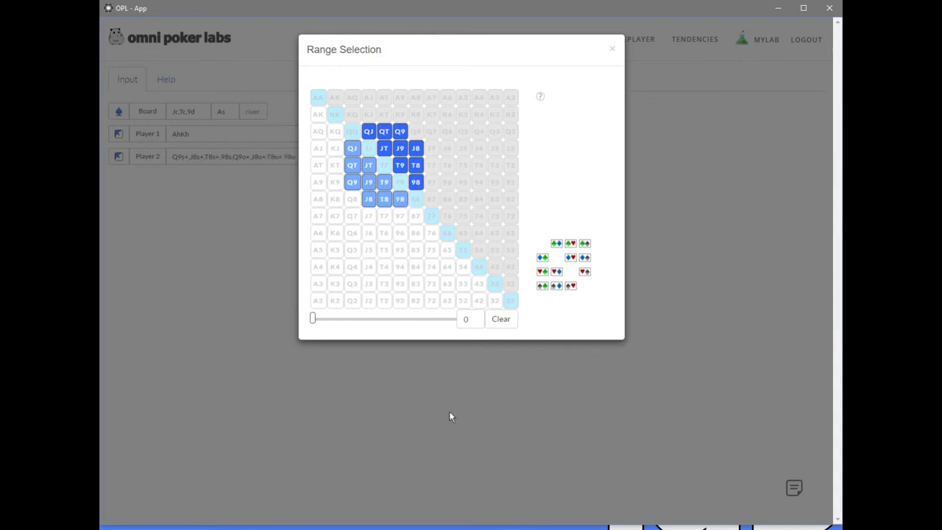
left_click(450, 417)
left_click(443, 116)
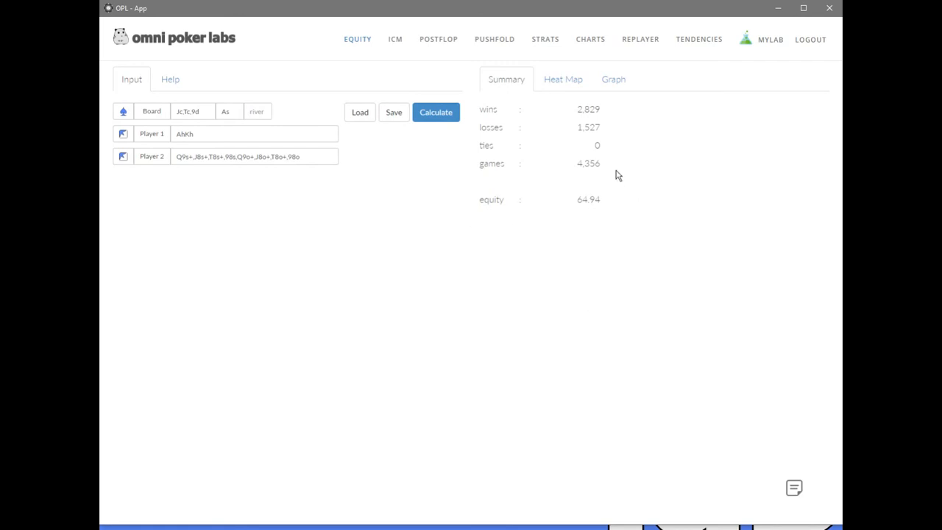
- View the graph of equity per percentage of range and inspect the hand details at its 0% end
left_click(612, 84)
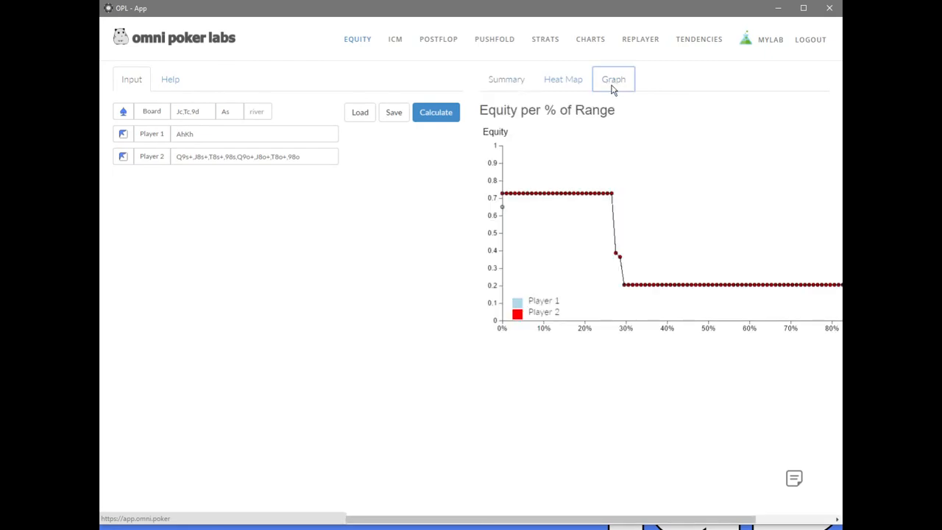
left_click_drag(527, 520, 606, 520)
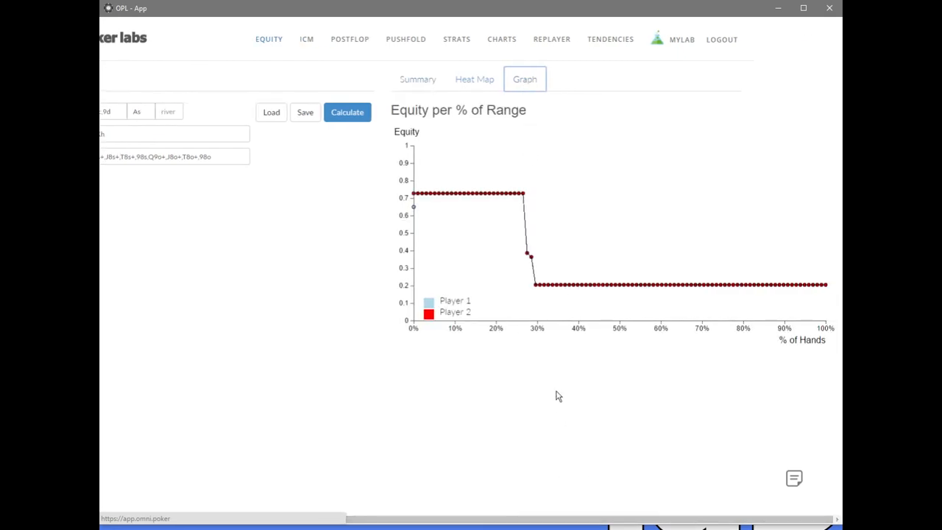
mouse_move(413, 196)
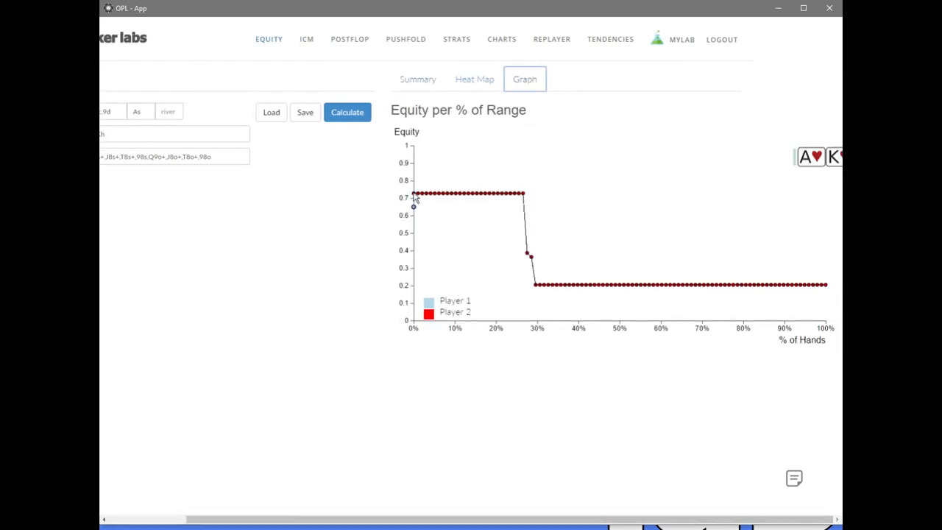